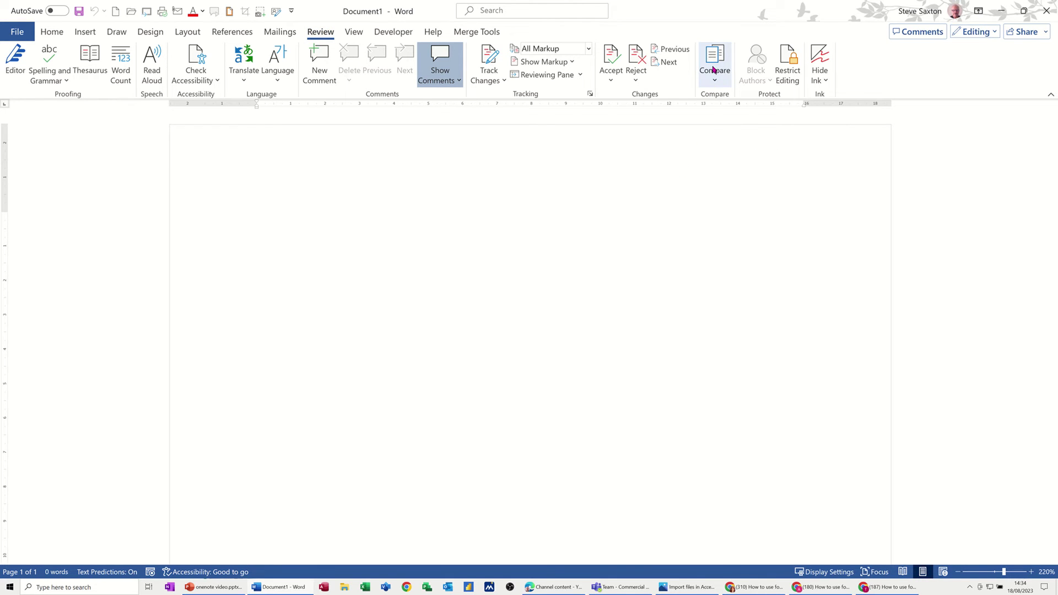
# Step: Start combining documents from Review > Compare > Combine and list recent original files
pyautogui.click(714, 52)
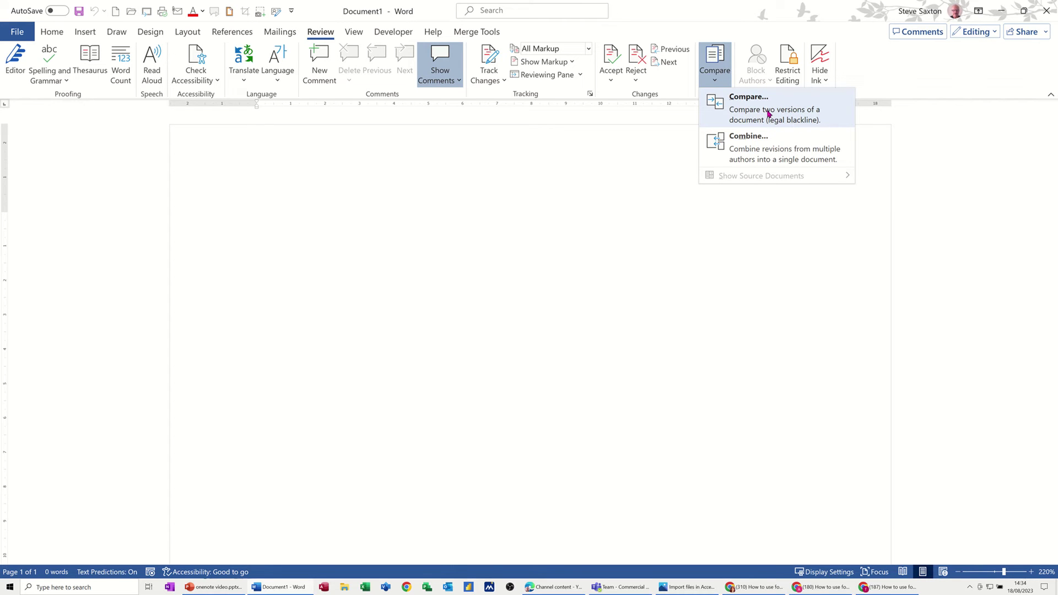
pyautogui.click(754, 147)
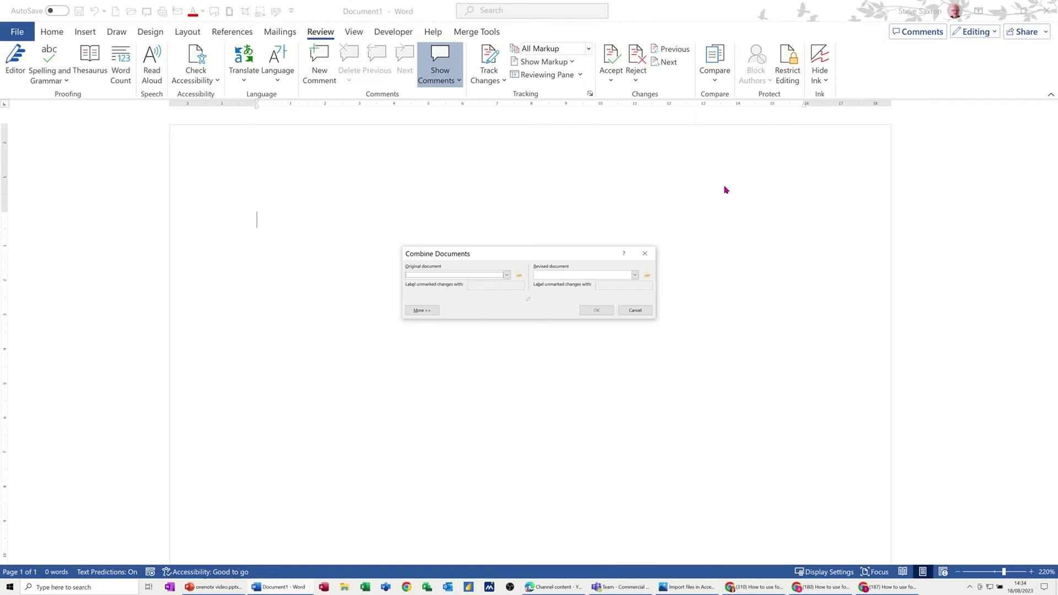
pyautogui.click(507, 275)
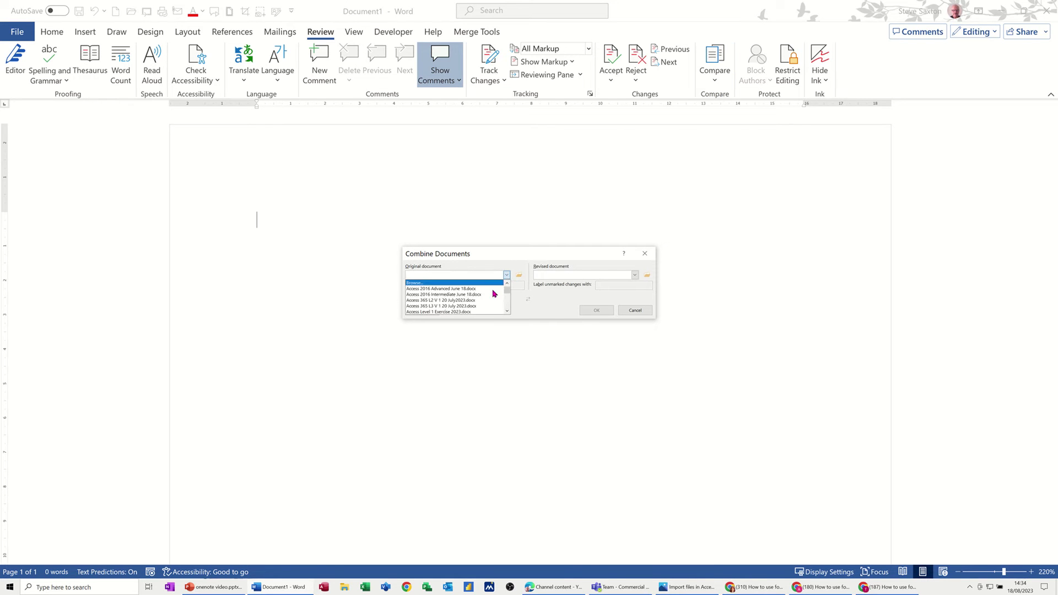
pyautogui.click(507, 312)
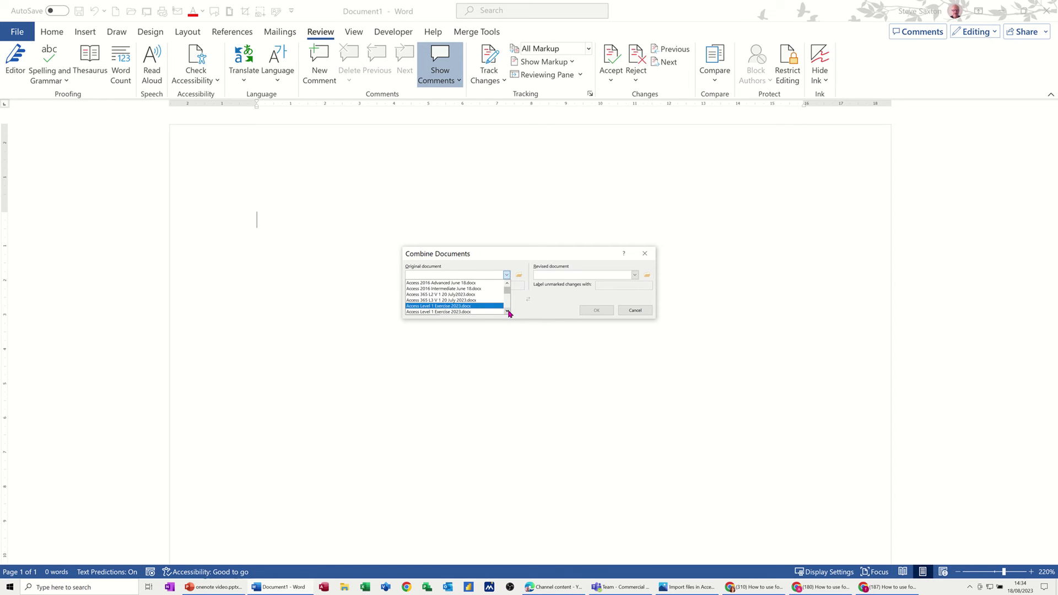
pyautogui.click(507, 312)
pyautogui.click(508, 312)
# Step: Browse to Review 2018.docx and set it as the original document
pyautogui.click(519, 275)
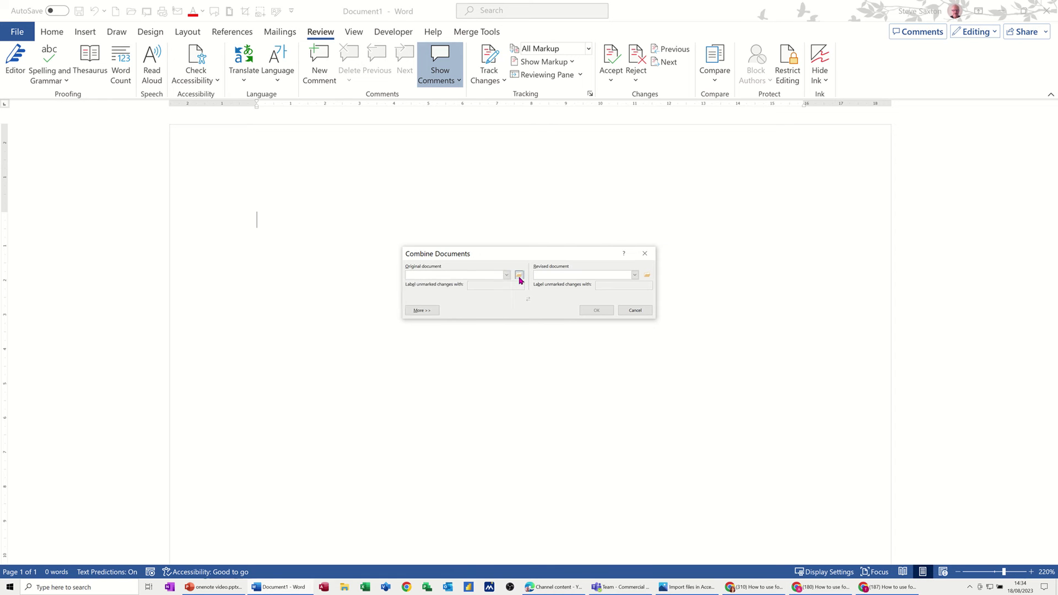
pyautogui.click(519, 275)
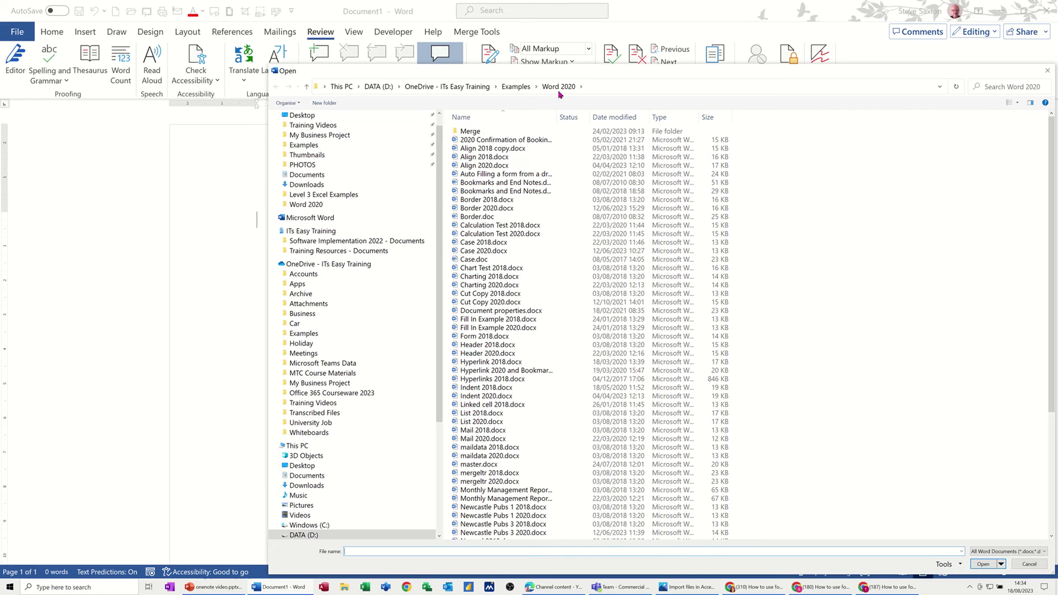
pyautogui.scroll(-1, 494, 441)
pyautogui.scroll(-1, 495, 441)
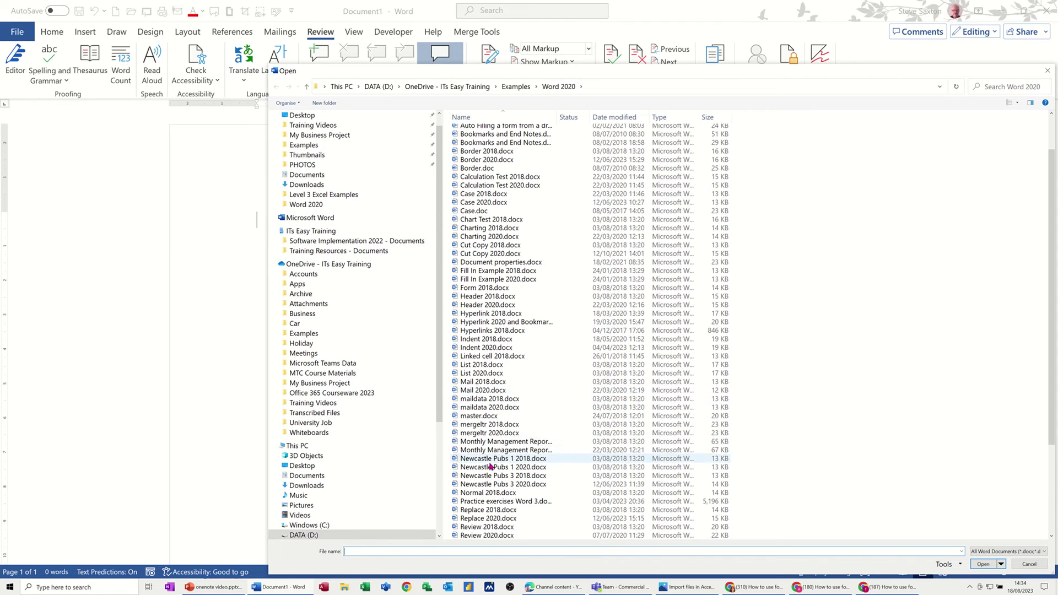
pyautogui.scroll(-3, 470, 471)
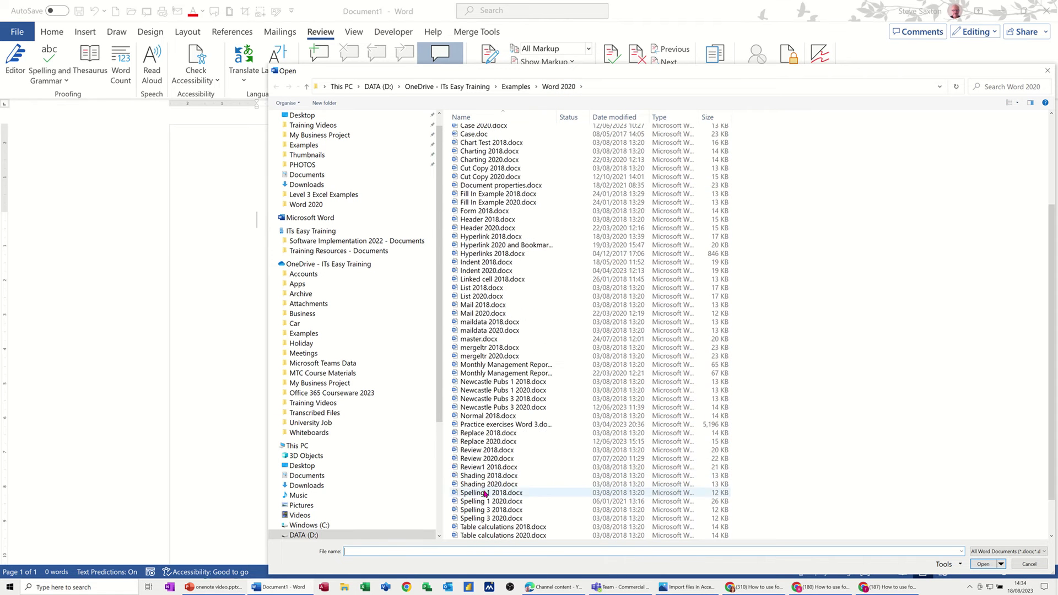
pyautogui.click(478, 452)
pyautogui.doubleClick(478, 452)
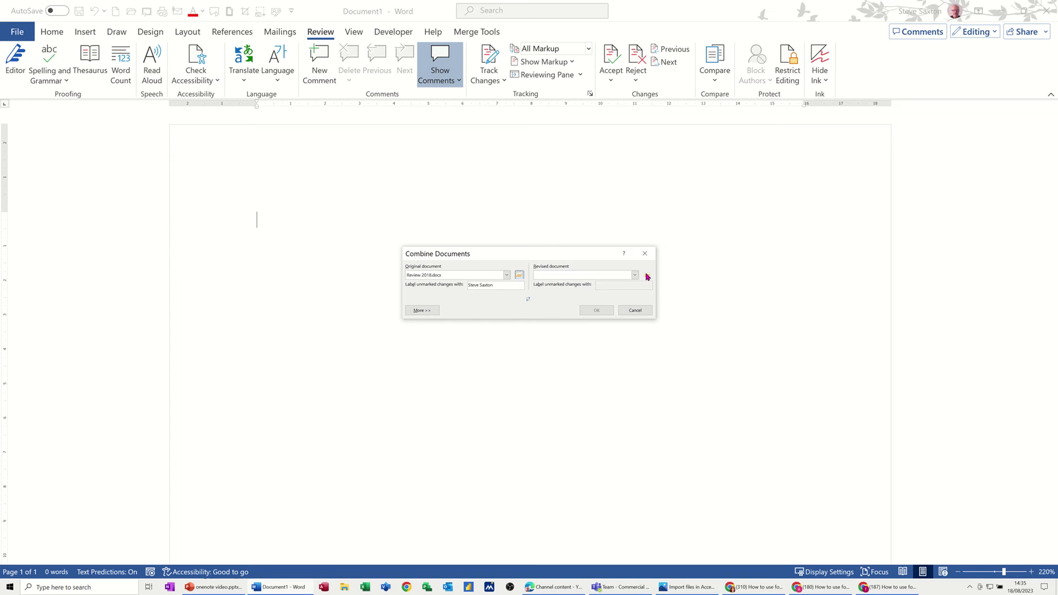
# Step: Set Review 2020.docx as the revised document and expand the settings with More >>
pyautogui.click(648, 277)
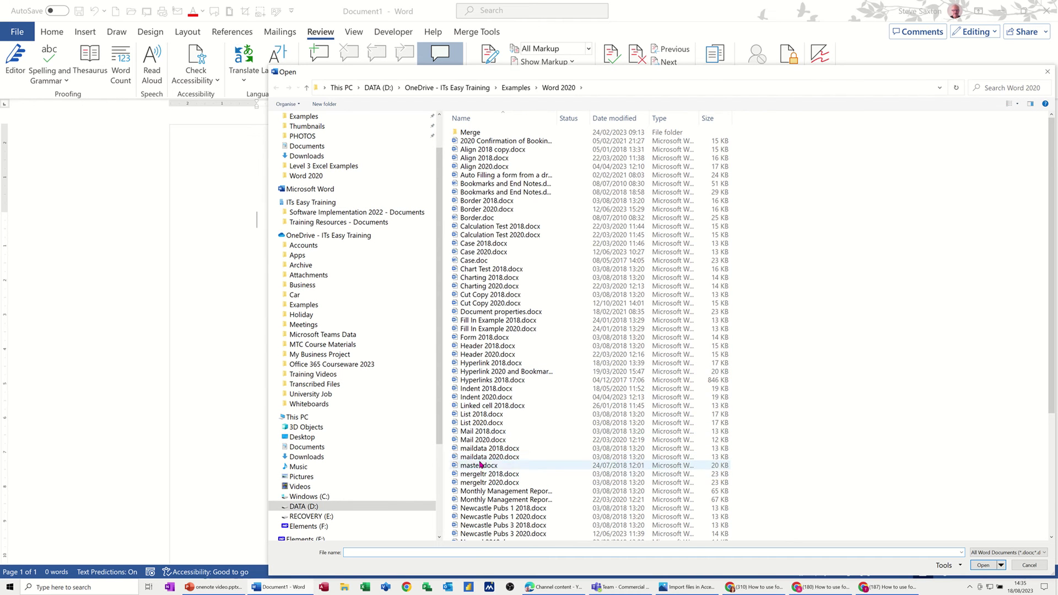
pyautogui.scroll(-7, 480, 465)
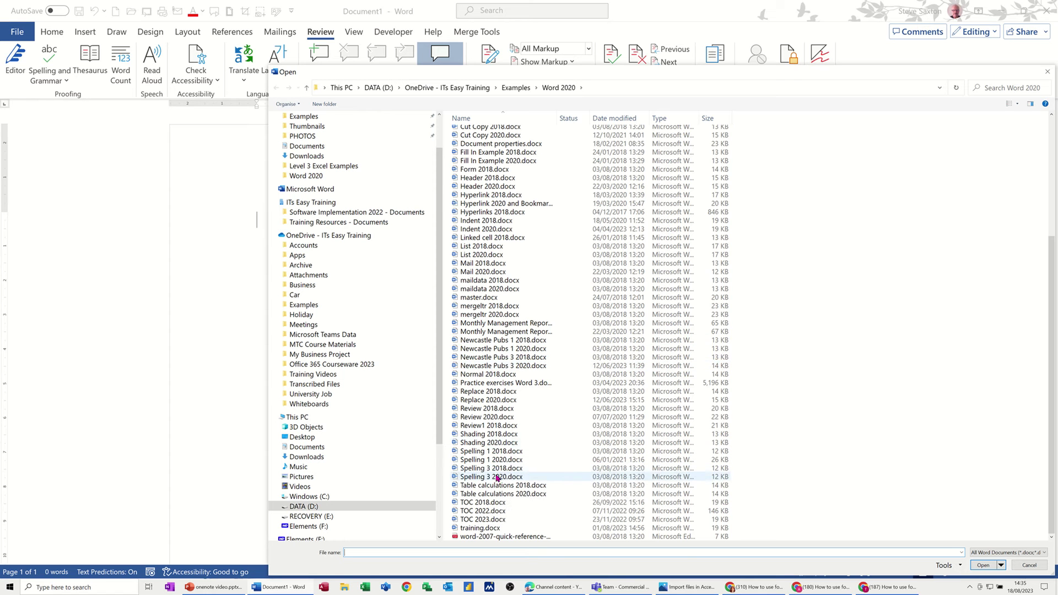
pyautogui.doubleClick(471, 419)
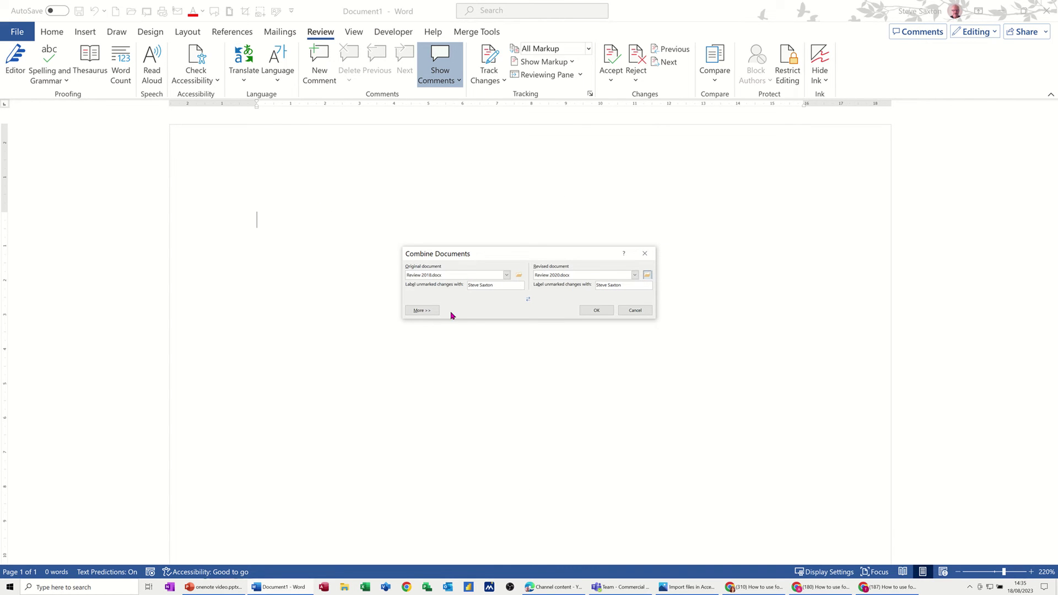
pyautogui.click(430, 313)
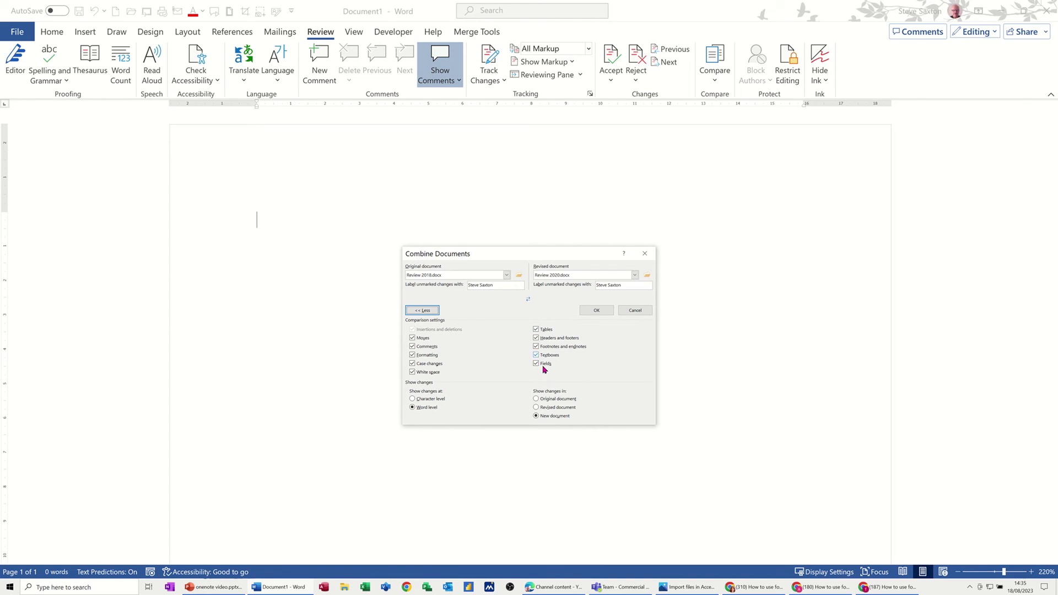
# Step: Combine both versions into a new document, dismiss the track changes notice, and show the Show Source Documents options
pyautogui.click(597, 311)
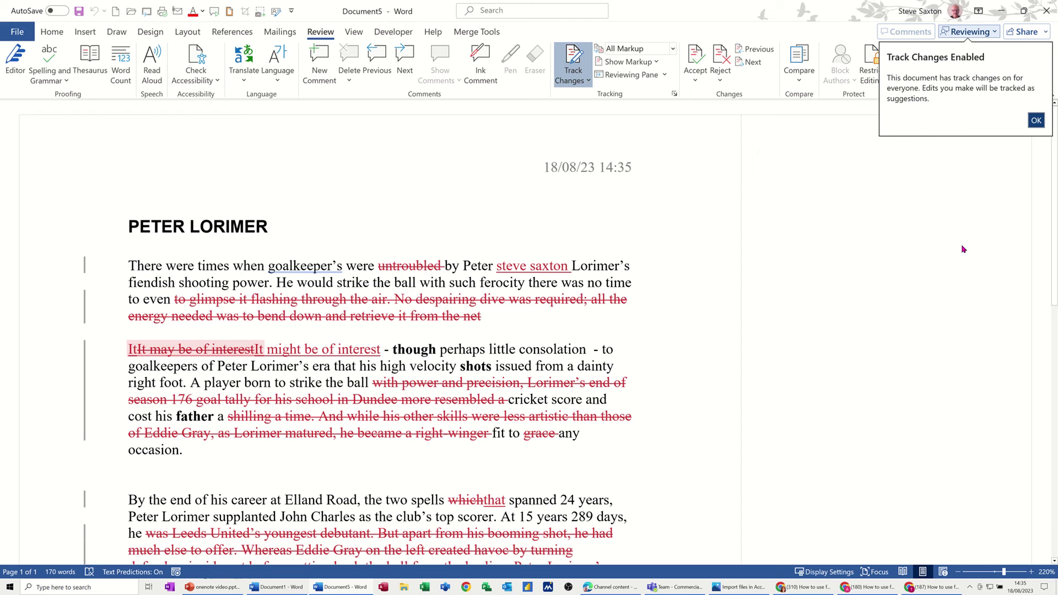
pyautogui.click(1036, 122)
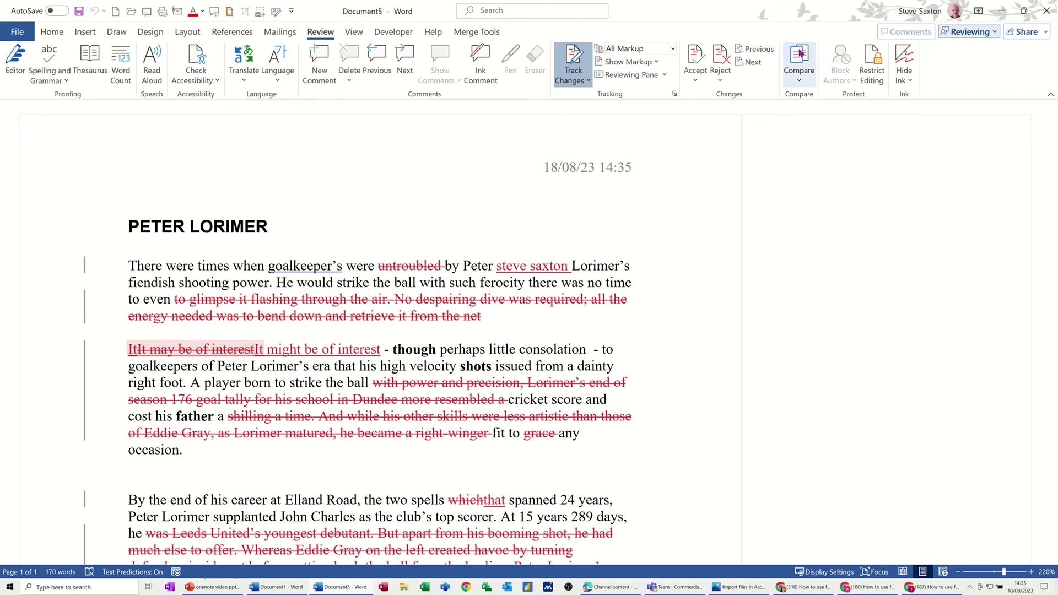
pyautogui.click(799, 82)
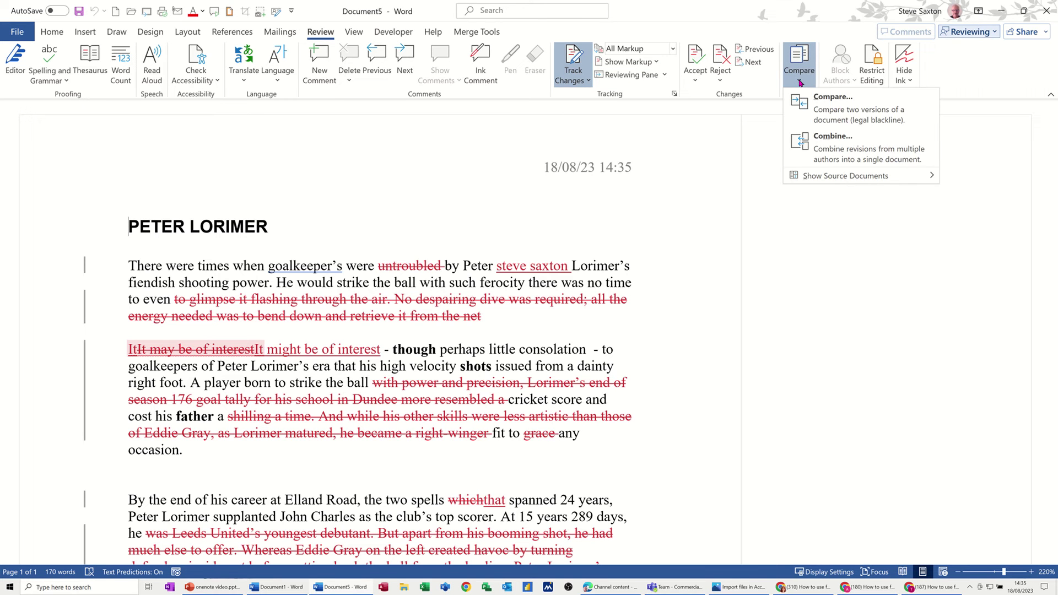
pyautogui.moveTo(812, 177)
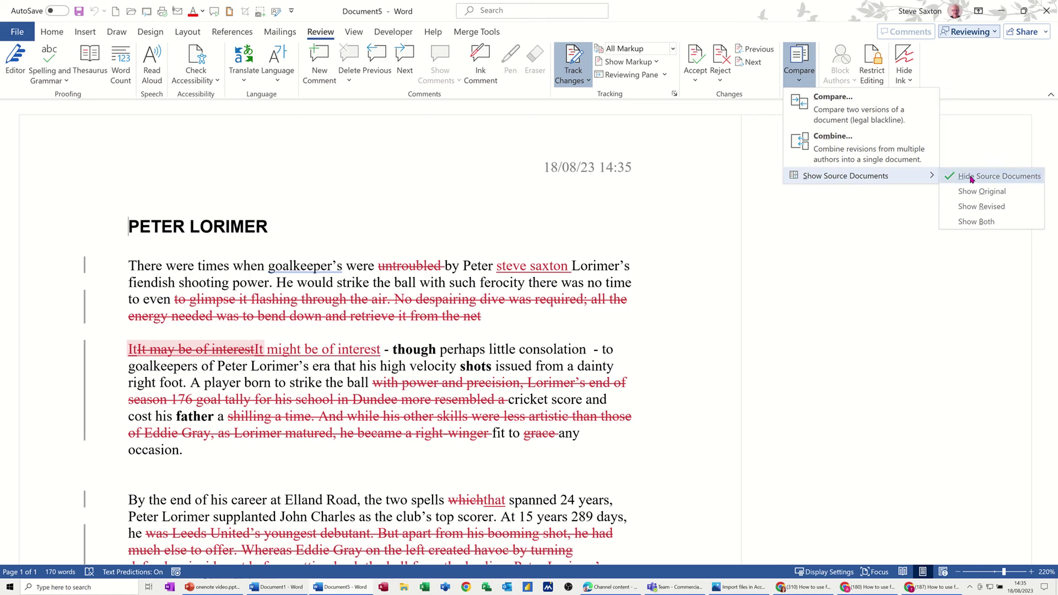
# Step: Choose Show Both to display the Combined, Original and Revised panes together
pyautogui.click(969, 222)
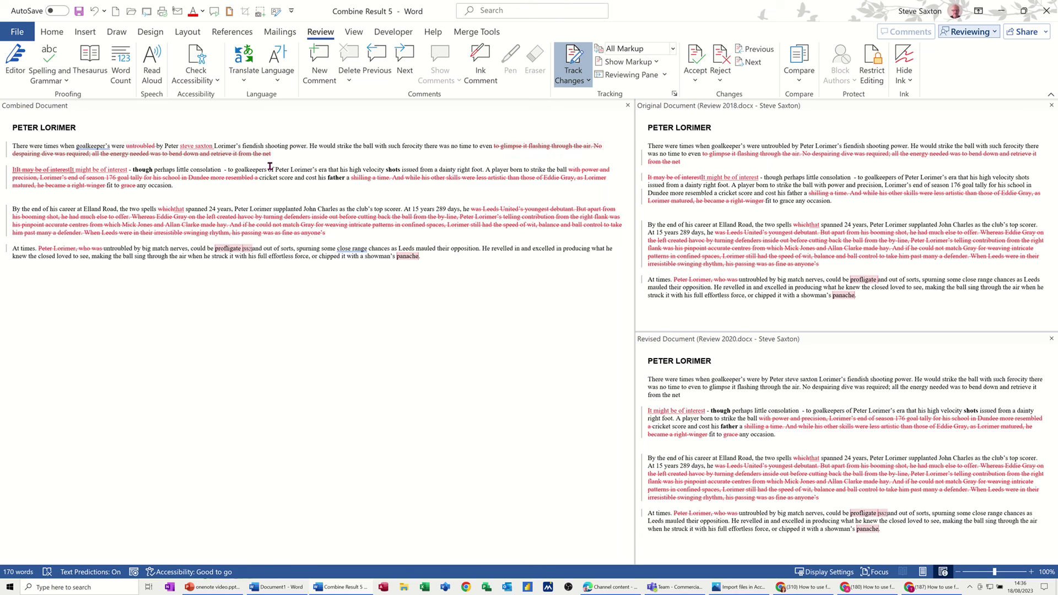
# Step: Accept the first four changes, including the glimpse deletion, then reject 'It may be of interest' and bold 'though'
pyautogui.click(697, 57)
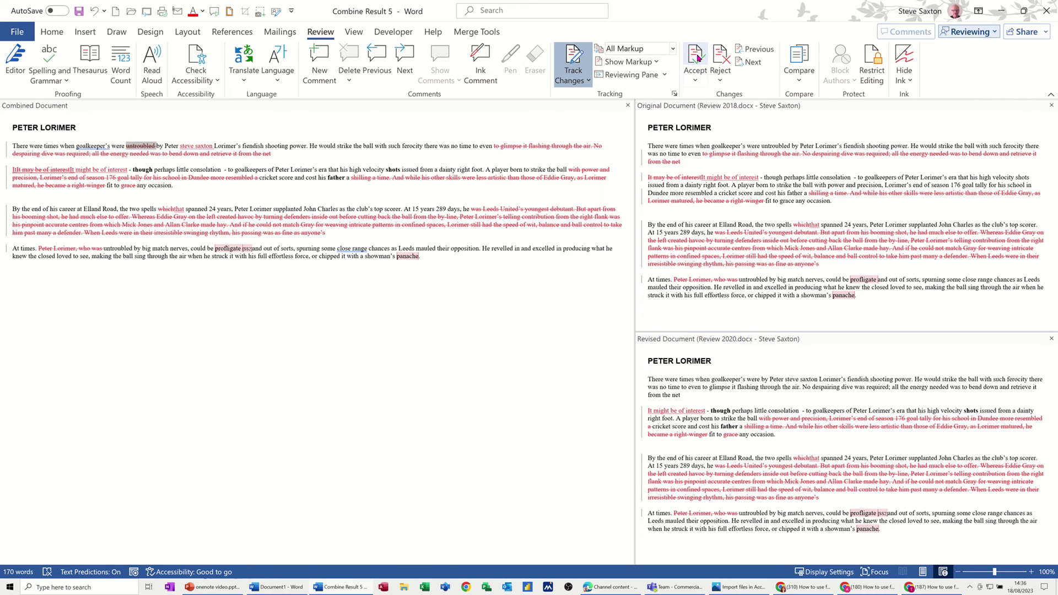
pyautogui.click(697, 57)
pyautogui.click(698, 57)
pyautogui.click(698, 56)
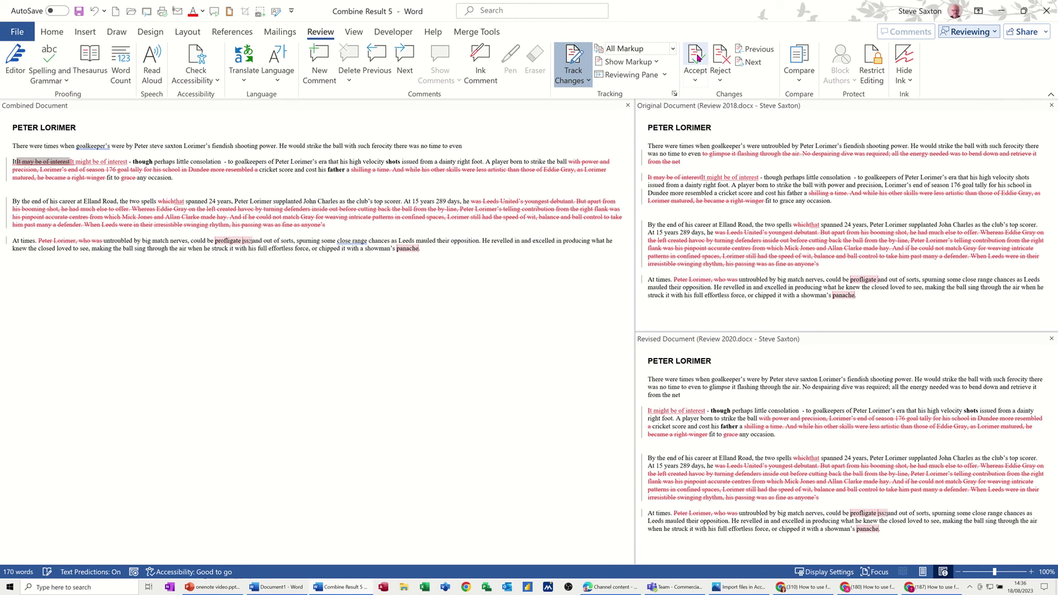
pyautogui.click(722, 61)
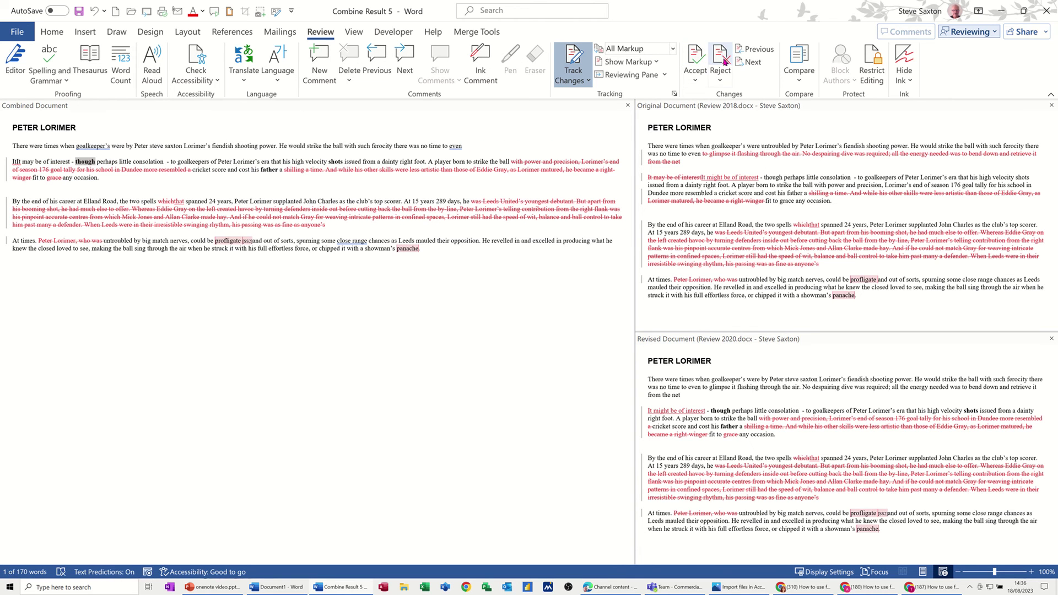
pyautogui.click(722, 61)
# Step: Accept the shots, power and precision, father and shilling changes, then reject the remaining four
pyautogui.click(695, 57)
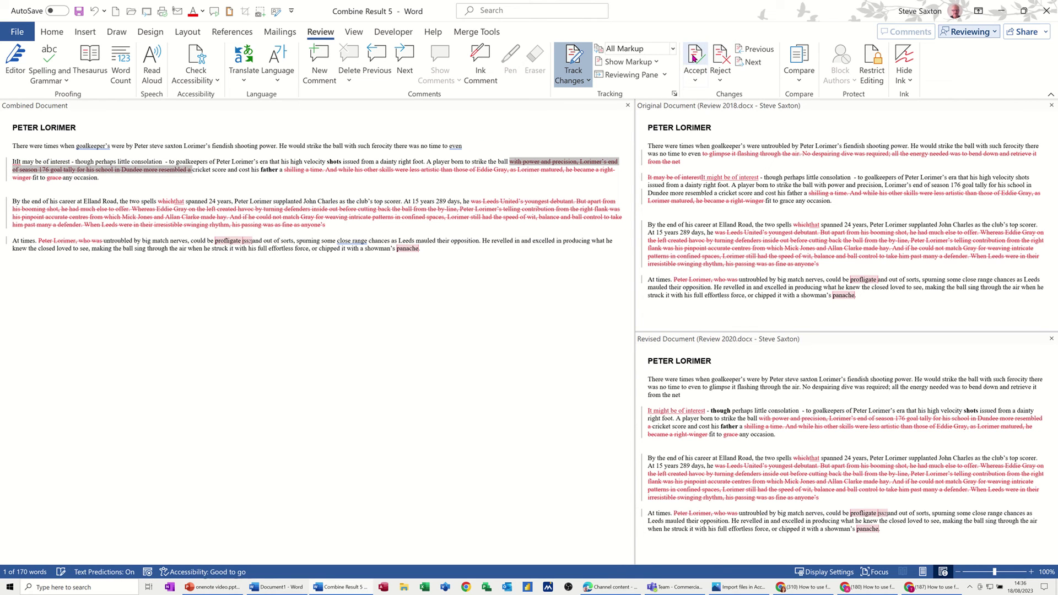
pyautogui.click(695, 57)
pyautogui.click(695, 56)
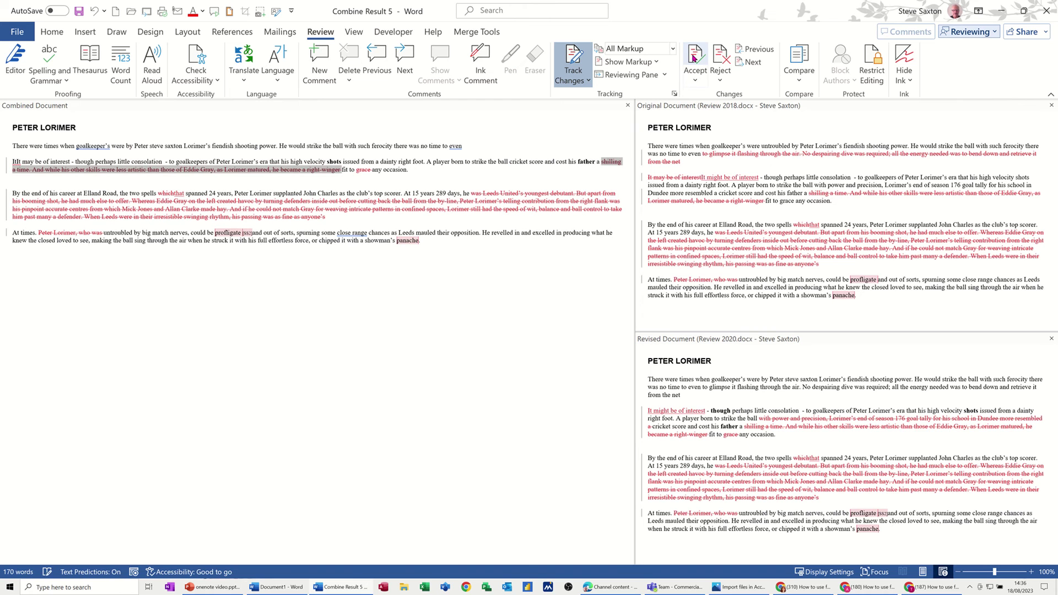
pyautogui.click(694, 57)
pyautogui.click(720, 60)
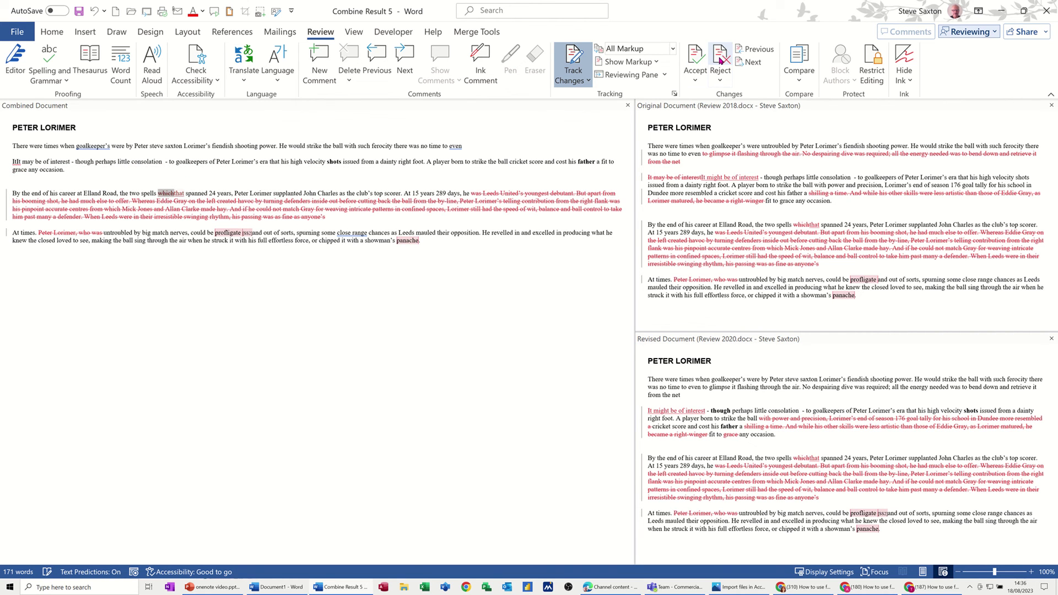
pyautogui.click(720, 61)
pyautogui.click(720, 60)
pyautogui.click(720, 61)
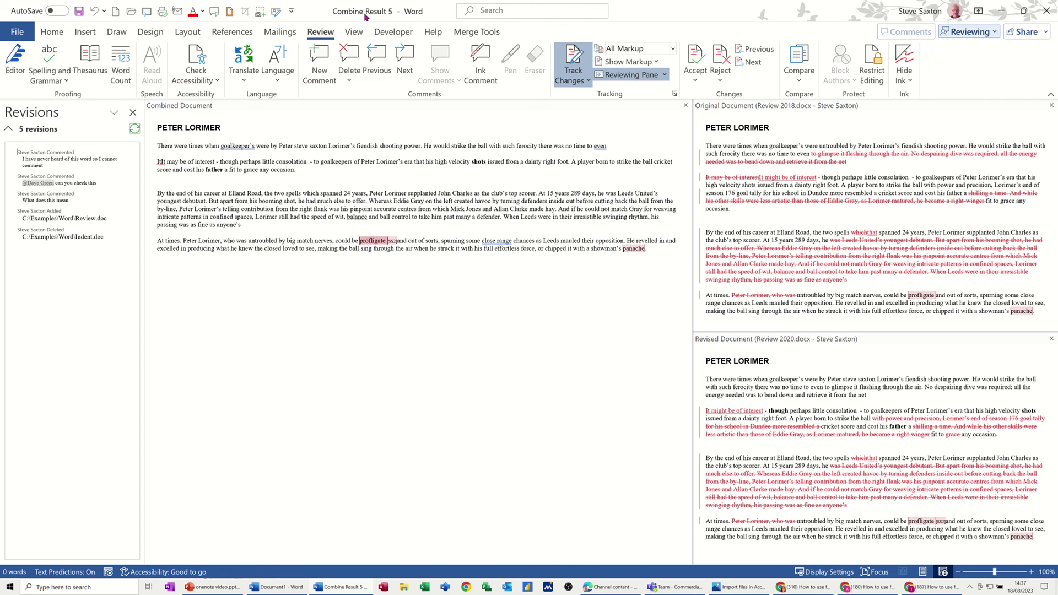
# Step: Turn Track Changes off, choose Hide Source Documents, and close the Revisions pane
pyautogui.click(570, 60)
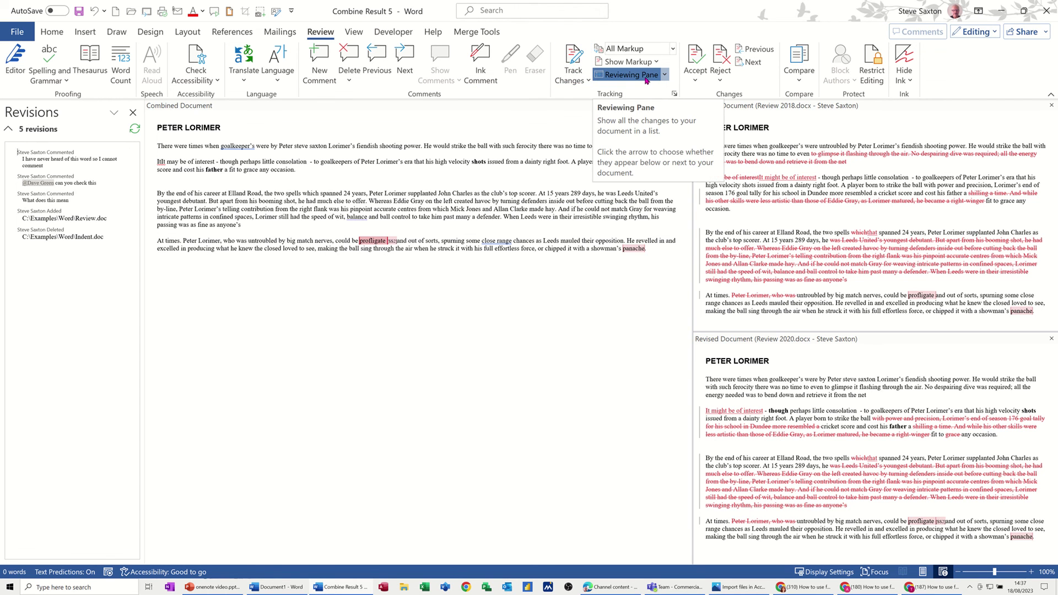
pyautogui.click(800, 80)
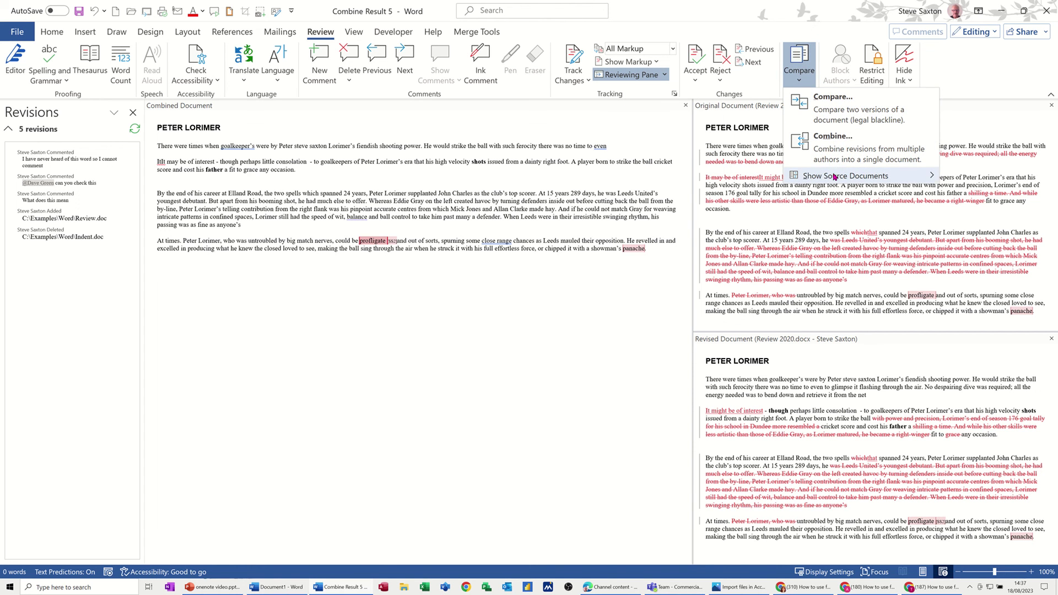
pyautogui.moveTo(839, 183)
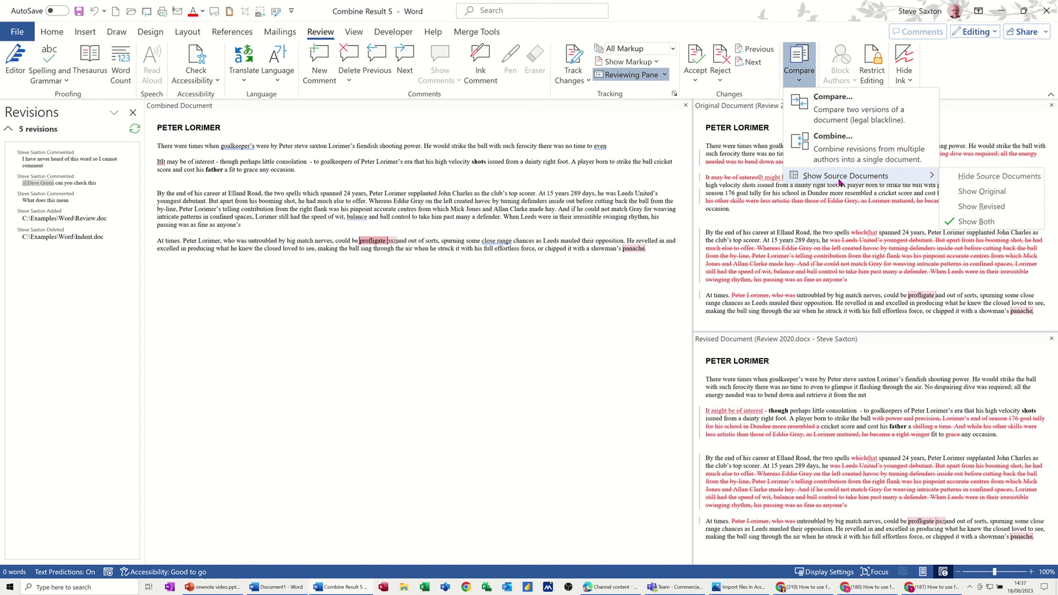
pyautogui.click(971, 176)
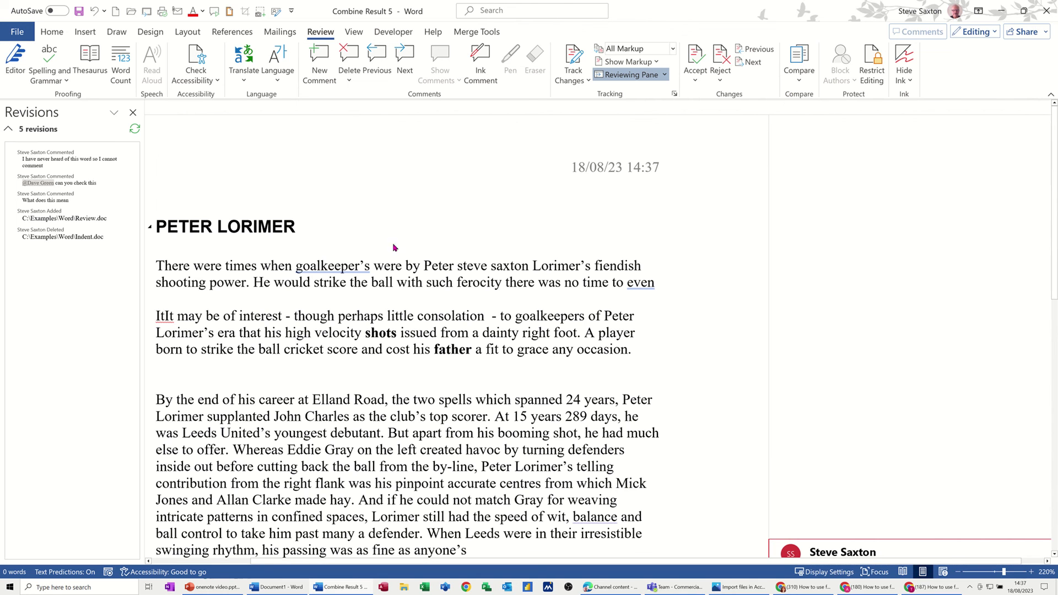
pyautogui.click(65, 157)
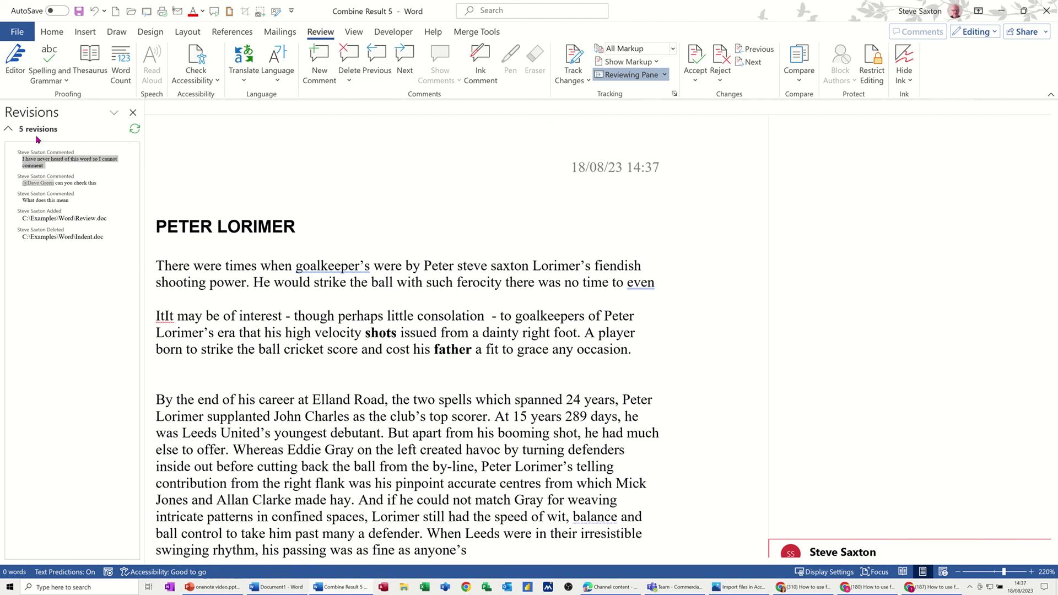
pyautogui.click(133, 112)
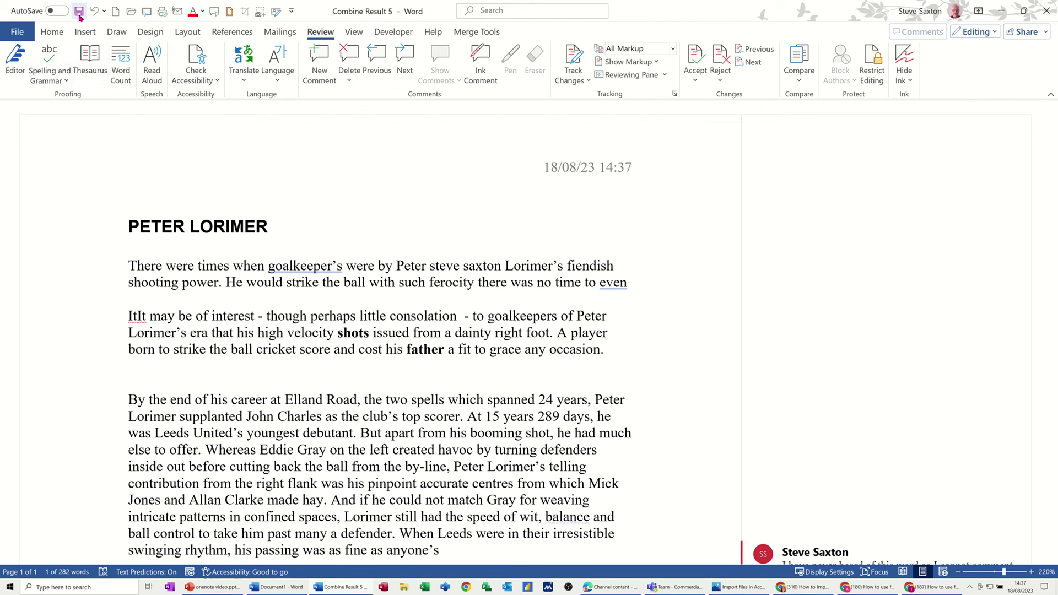
pyautogui.hotkey('ctrl', 's')
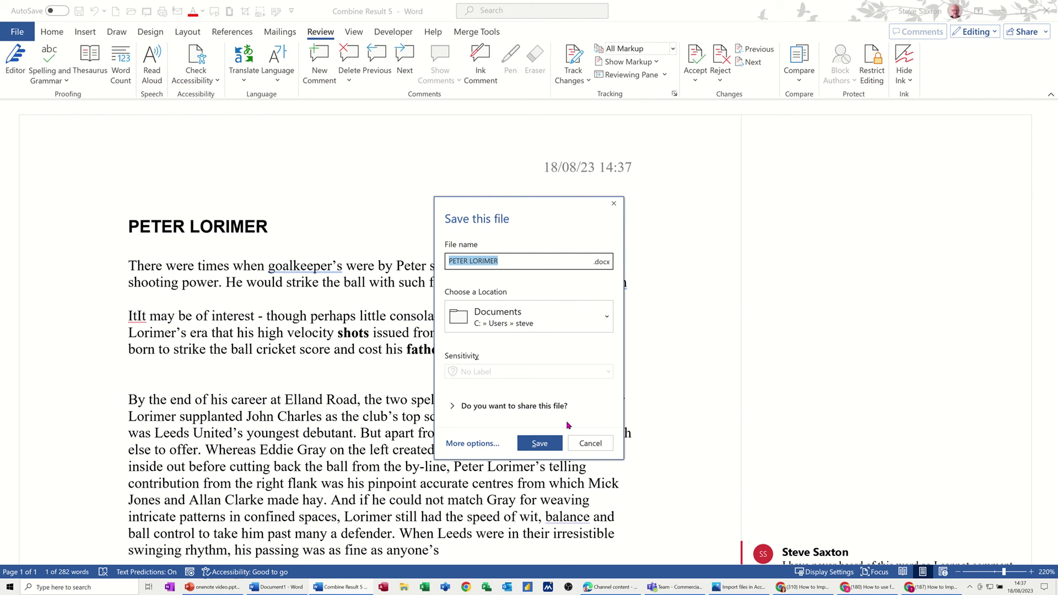
pyautogui.click(590, 443)
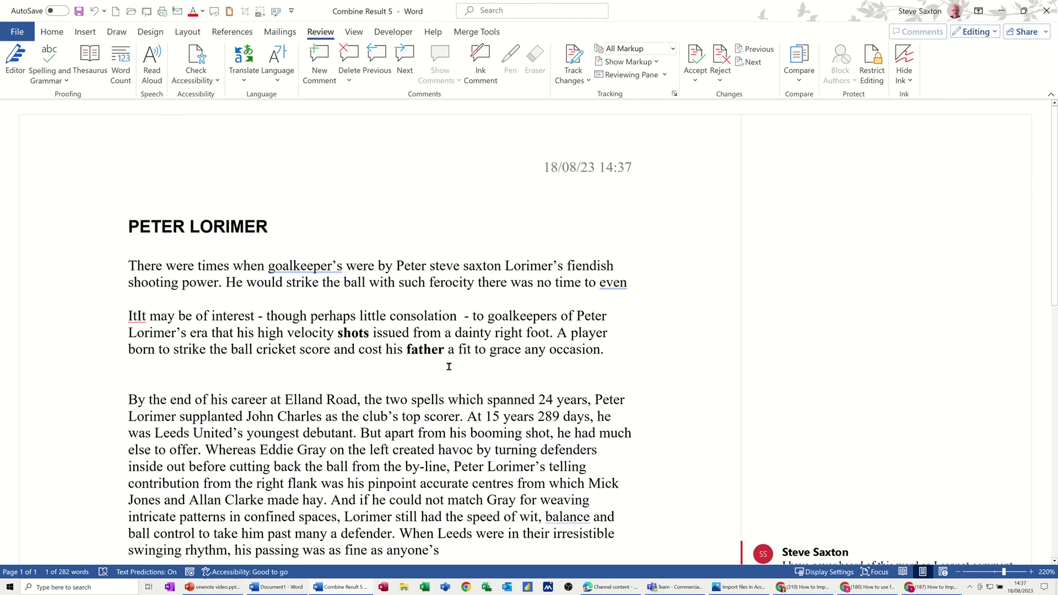